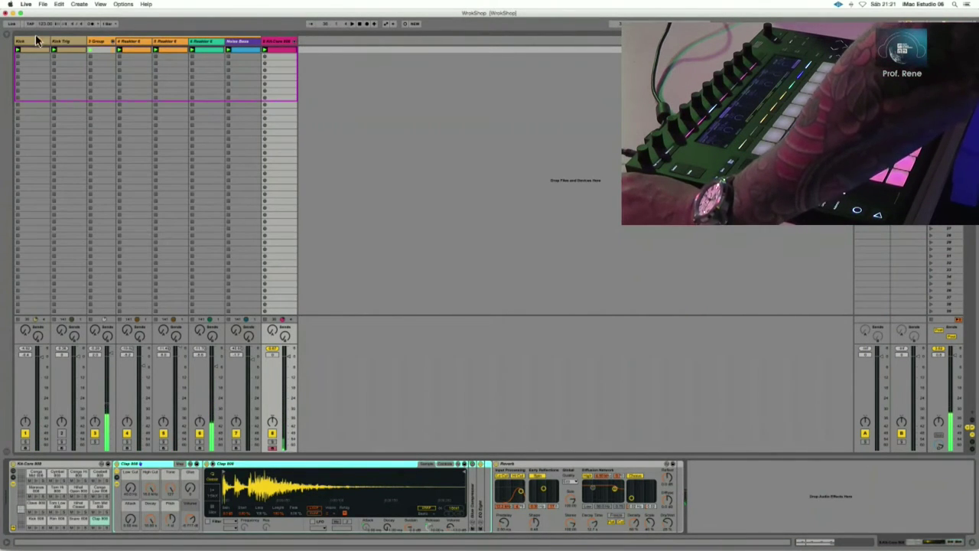
# - Show the browser's Drums category and insert a new MIDI track after the 808 kit track
pyautogui.click(7, 35)
pyautogui.click(42, 58)
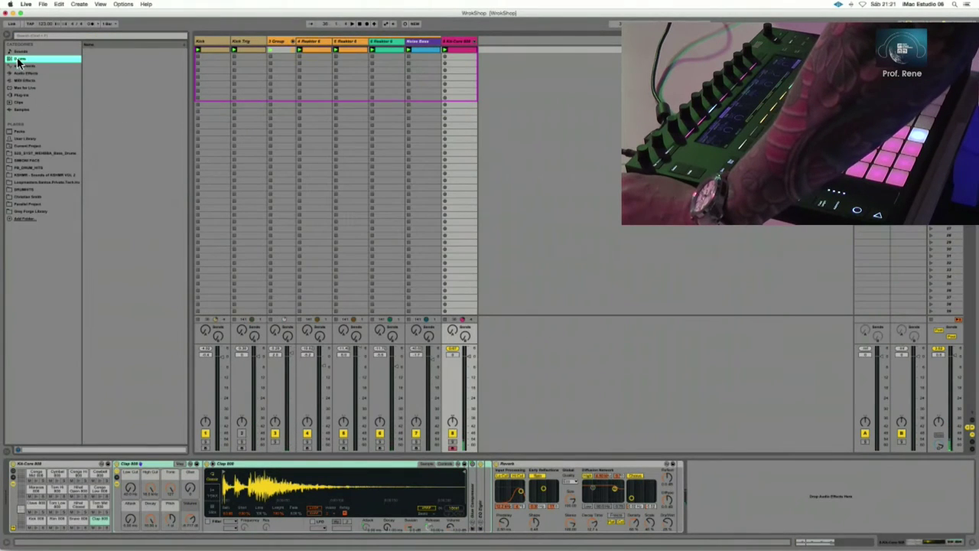
pyautogui.rightClick(488, 41)
pyautogui.click(502, 50)
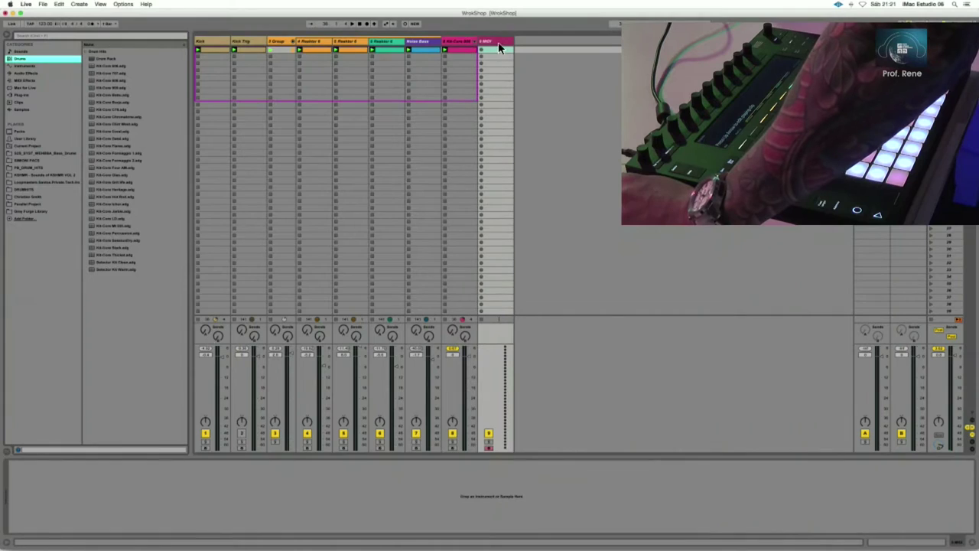
# - Load an empty Drum Rack from the browser onto the new MIDI track
pyautogui.click(44, 212)
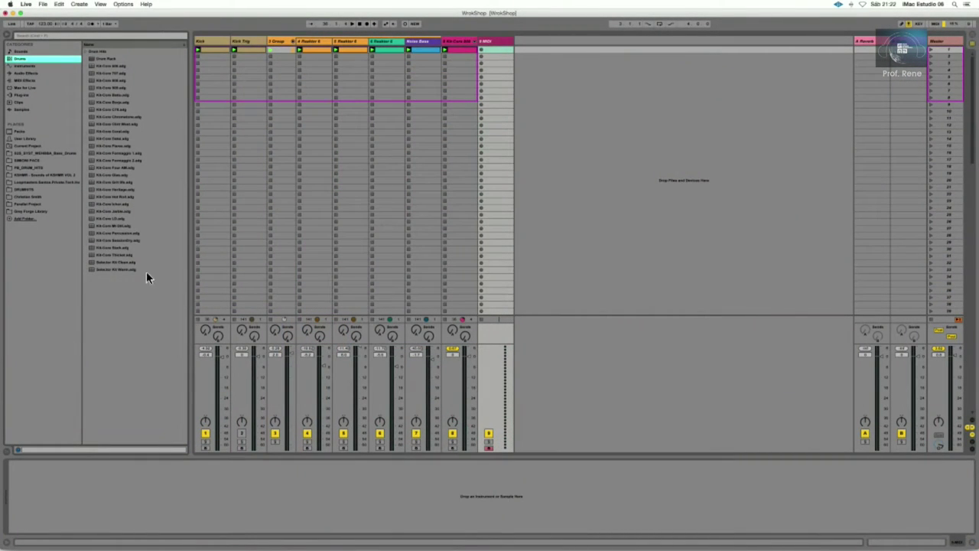
pyautogui.click(107, 60)
pyautogui.moveTo(451, 46); pyautogui.dragTo(493, 45)
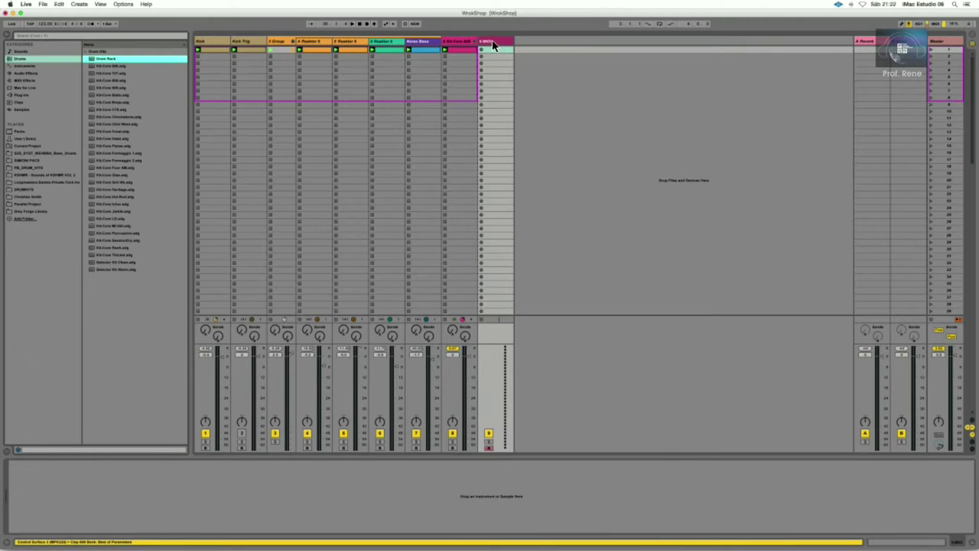
# - Load Bass Analoground 2.wav from the Grey Forge Library's Synth Note one-shots onto the Drum Rack's C1 pad
pyautogui.click(32, 212)
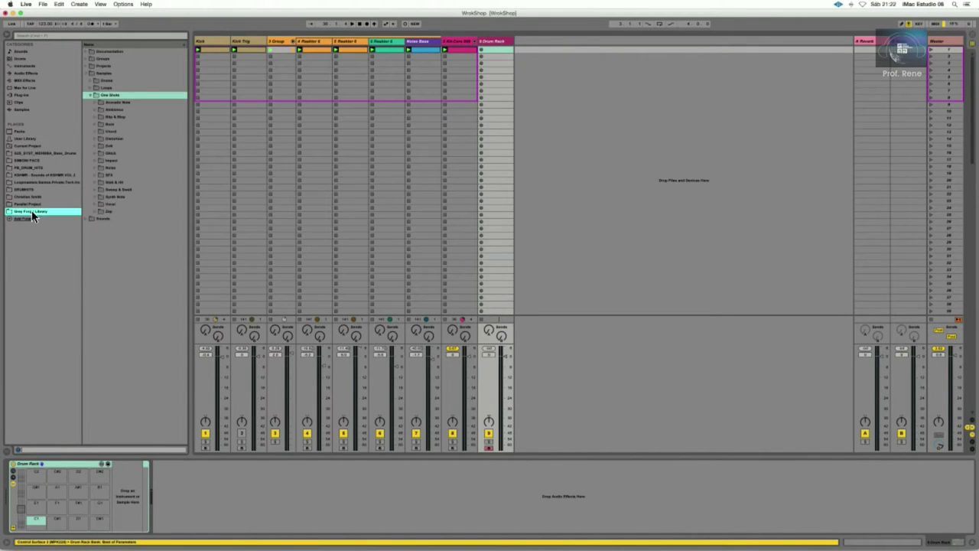
pyautogui.click(96, 197)
pyautogui.click(116, 205)
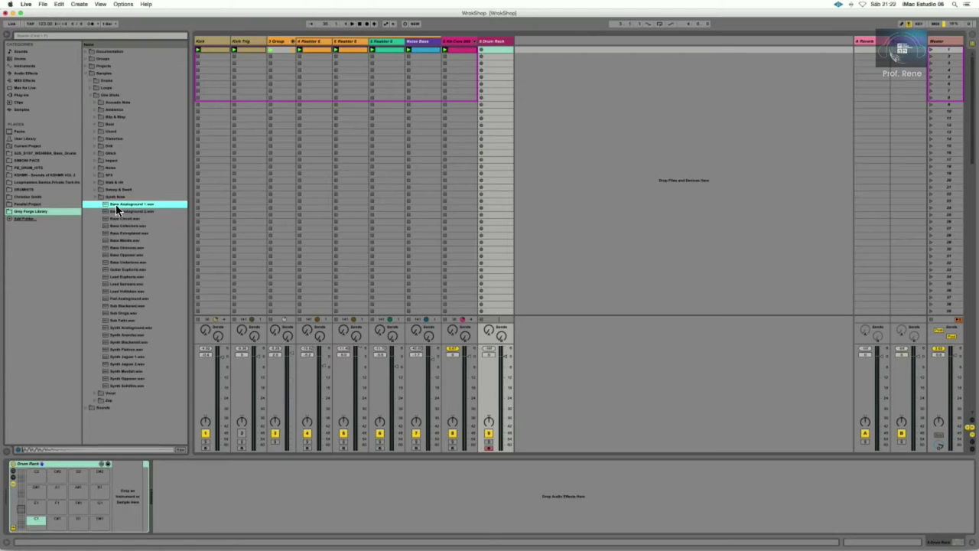
pyautogui.click(116, 212)
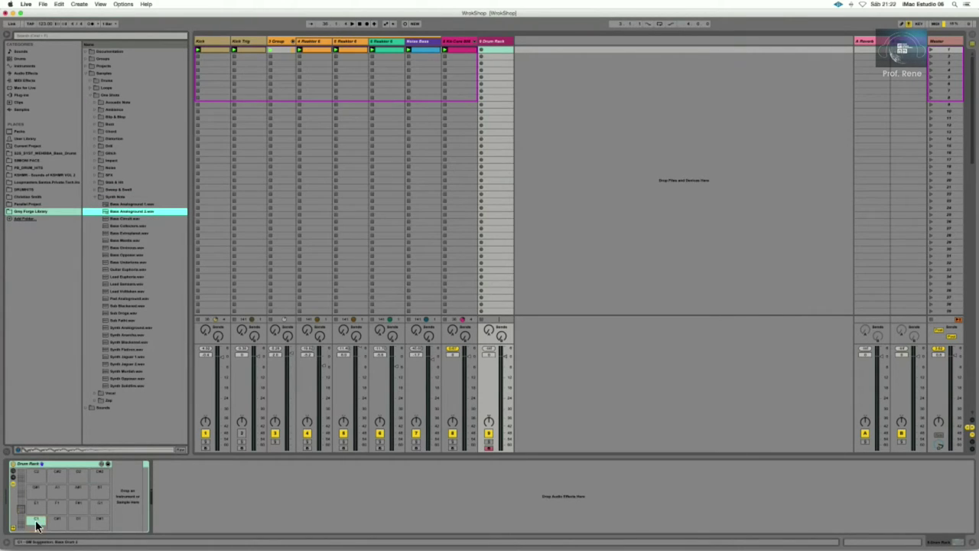
# - Audition the samples in the library's Drums > Percussion folder, from the congas through Perc Faith 2
pyautogui.click(94, 197)
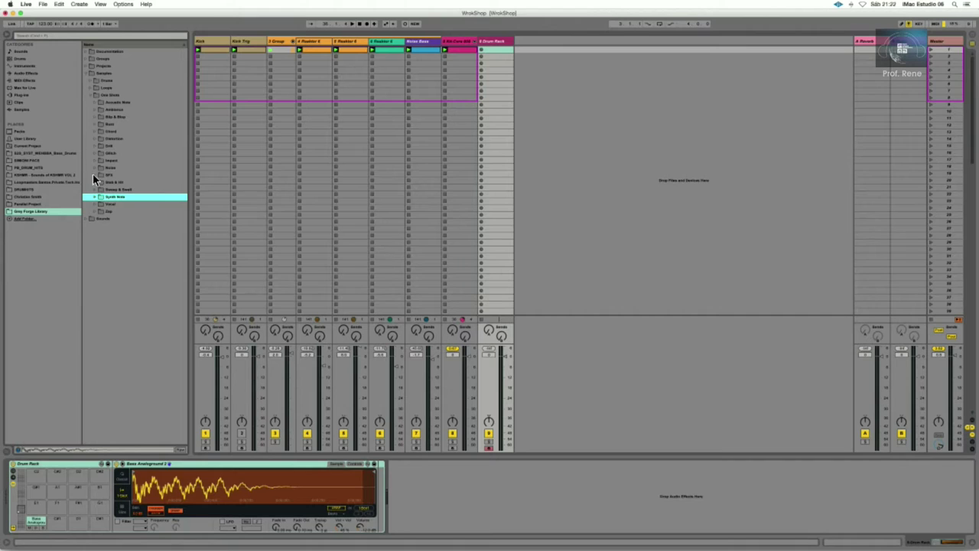
pyautogui.click(90, 94)
pyautogui.click(90, 80)
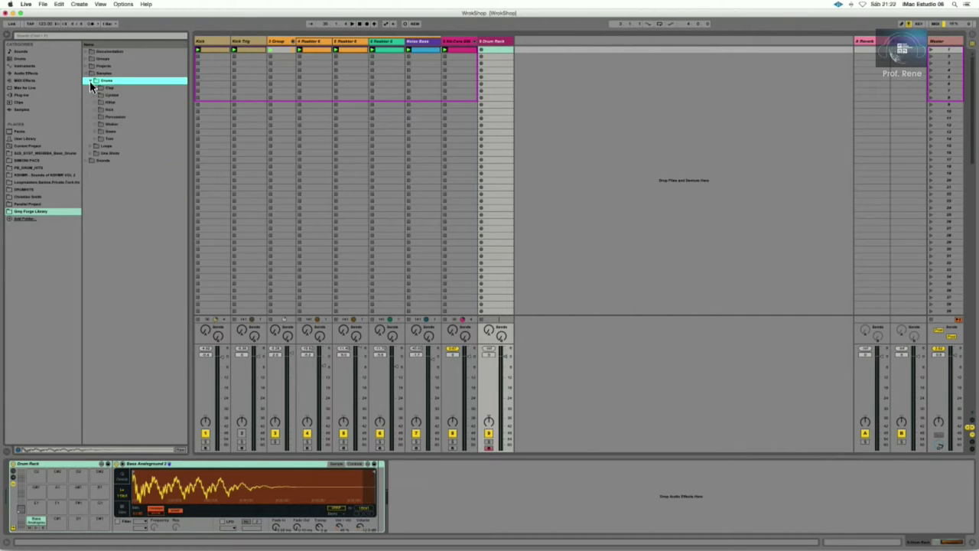
pyautogui.click(96, 117)
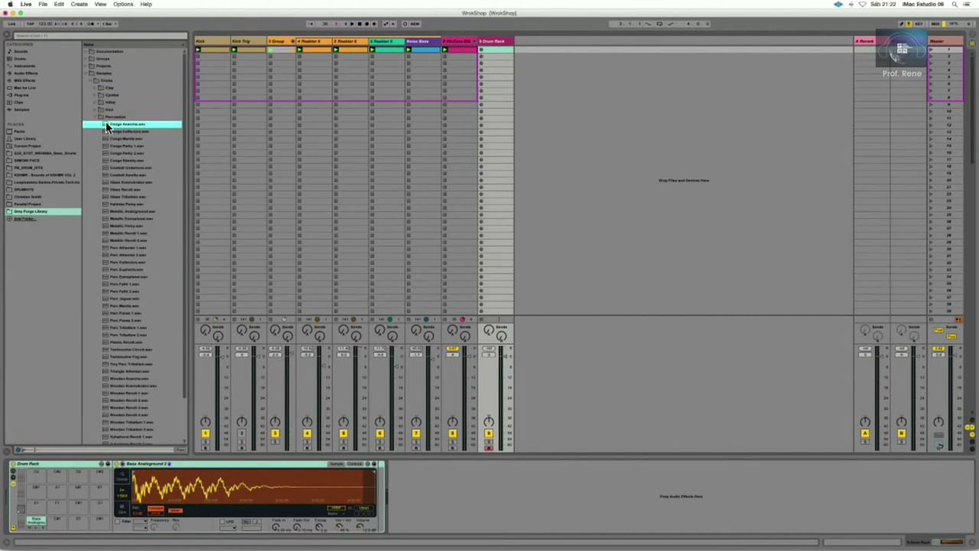
pyautogui.click(113, 132)
pyautogui.click(119, 139)
pyautogui.click(120, 146)
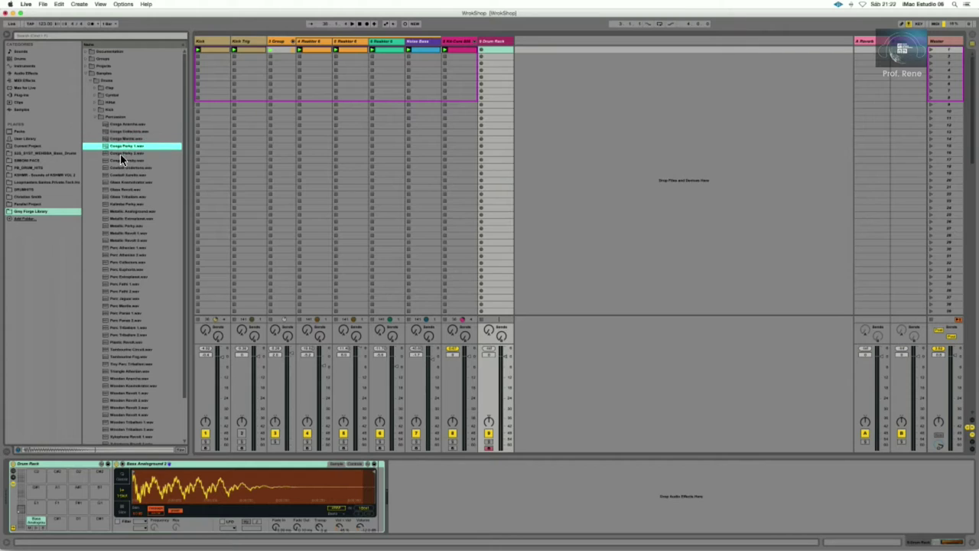
pyautogui.click(121, 154)
pyautogui.click(120, 162)
pyautogui.click(121, 167)
pyautogui.click(121, 173)
pyautogui.click(124, 182)
pyautogui.click(129, 189)
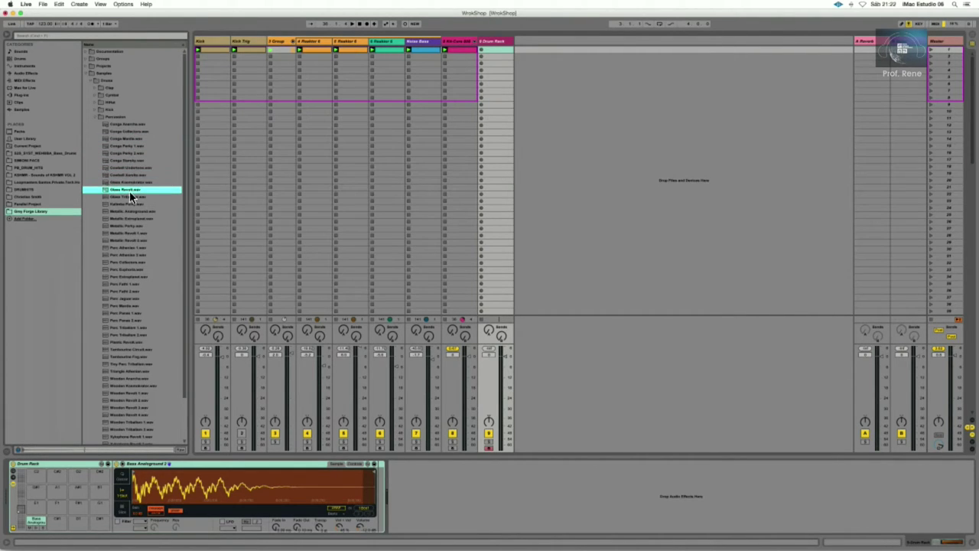
pyautogui.click(129, 196)
pyautogui.click(126, 204)
pyautogui.click(125, 212)
pyautogui.click(124, 218)
pyautogui.click(123, 225)
pyautogui.click(122, 232)
pyautogui.click(124, 240)
pyautogui.click(123, 247)
pyautogui.click(120, 254)
pyautogui.click(118, 262)
pyautogui.click(118, 268)
pyautogui.click(122, 276)
pyautogui.press('Down')
pyautogui.press('Down')
pyautogui.press('Down')
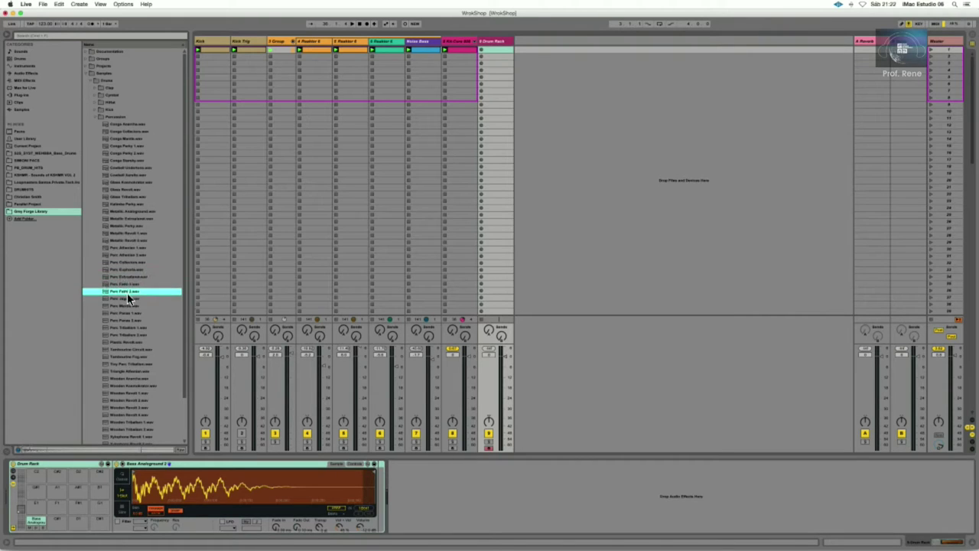
# - Load Perc Faith 1 onto the Drum Rack's C#1 pad and Perc Jaguar onto the D1 pad
pyautogui.click(125, 285)
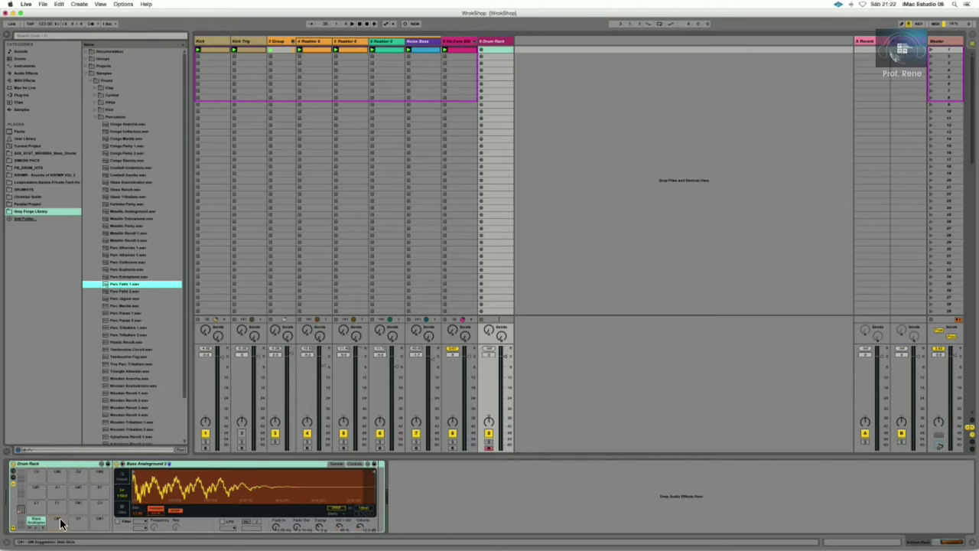
pyautogui.moveTo(66, 513); pyautogui.dragTo(65, 514)
pyautogui.click(128, 298)
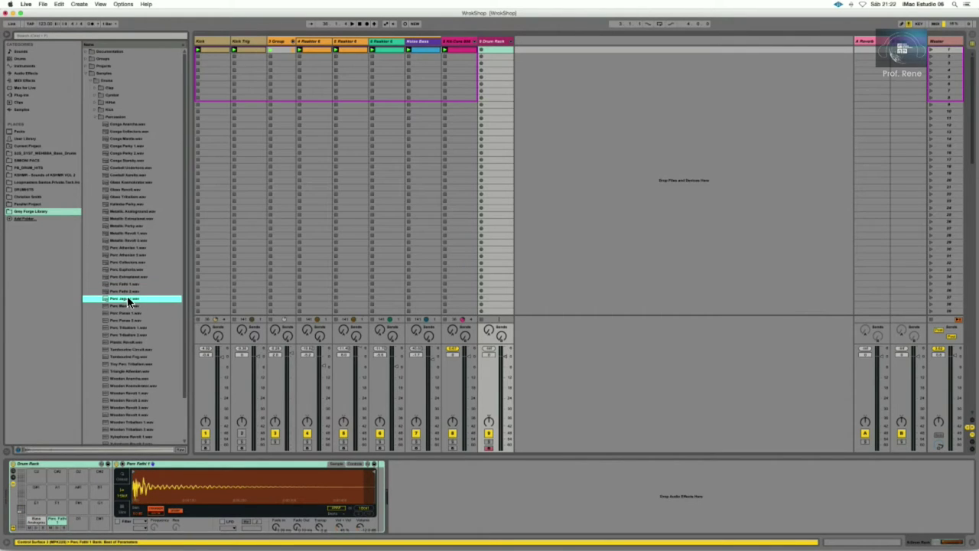
pyautogui.moveTo(122, 300); pyautogui.dragTo(79, 522)
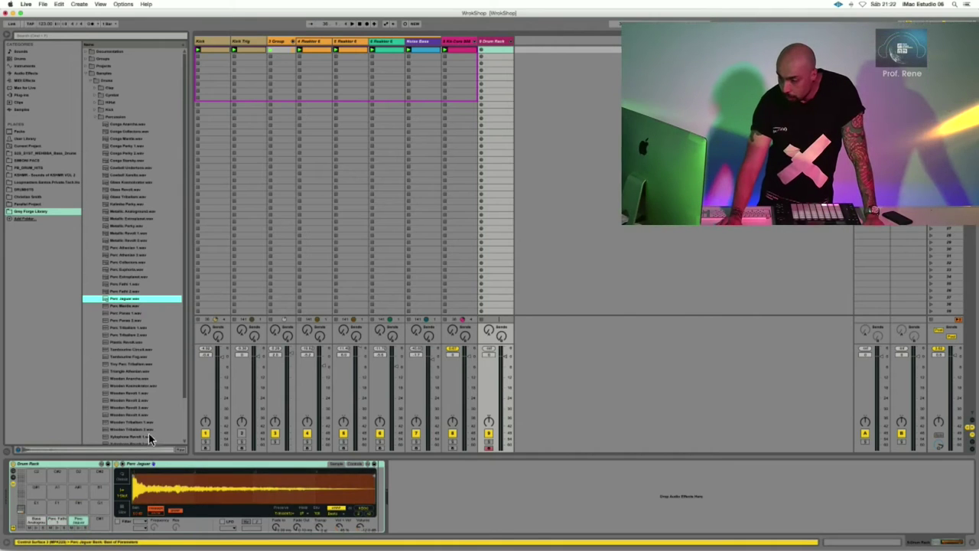
# - Audition more percussion samples, from Plastic Revolt through the tambourines to Wooden Revolt 2
pyautogui.click(127, 341)
pyautogui.click(125, 348)
pyautogui.click(123, 355)
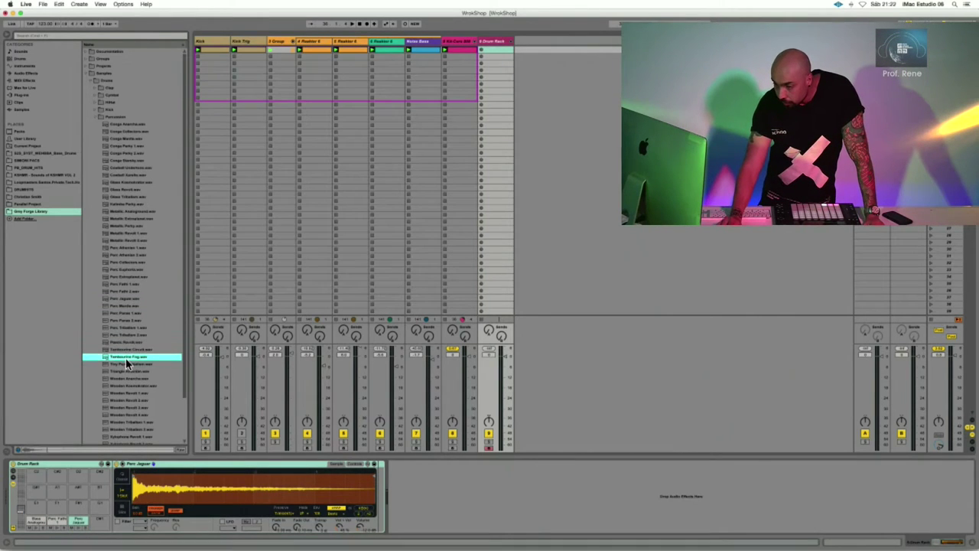
pyautogui.click(117, 363)
pyautogui.click(117, 371)
pyautogui.click(118, 378)
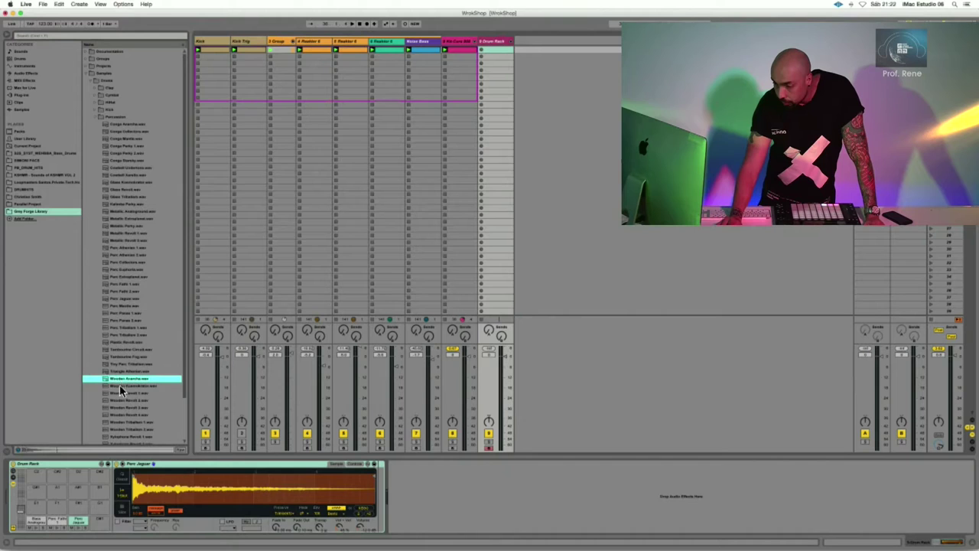
pyautogui.click(120, 385)
pyautogui.click(120, 393)
pyautogui.click(120, 400)
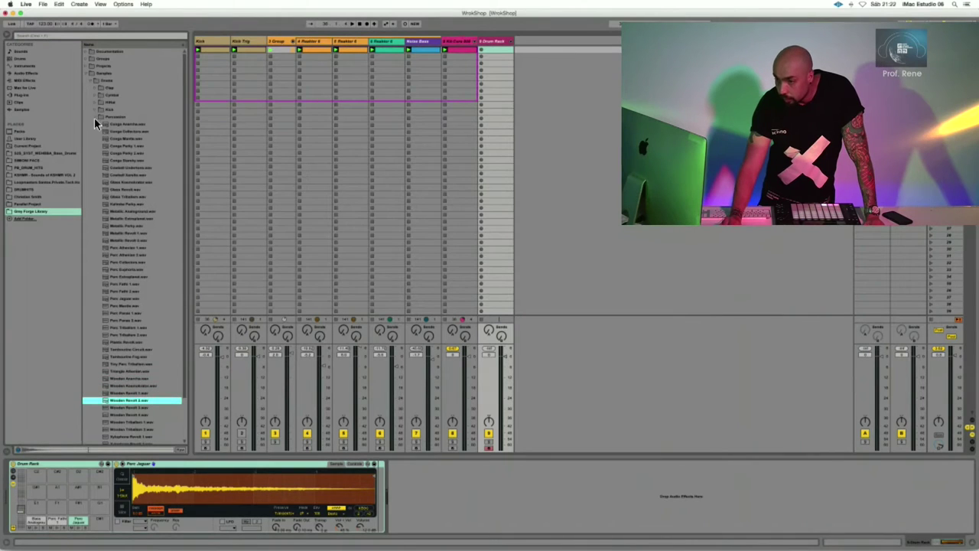
# - Audition the rimshots and snares in the Snare folder and load Snare Lava onto the Drum Rack's D#1 pad
pyautogui.click(96, 117)
pyautogui.click(97, 132)
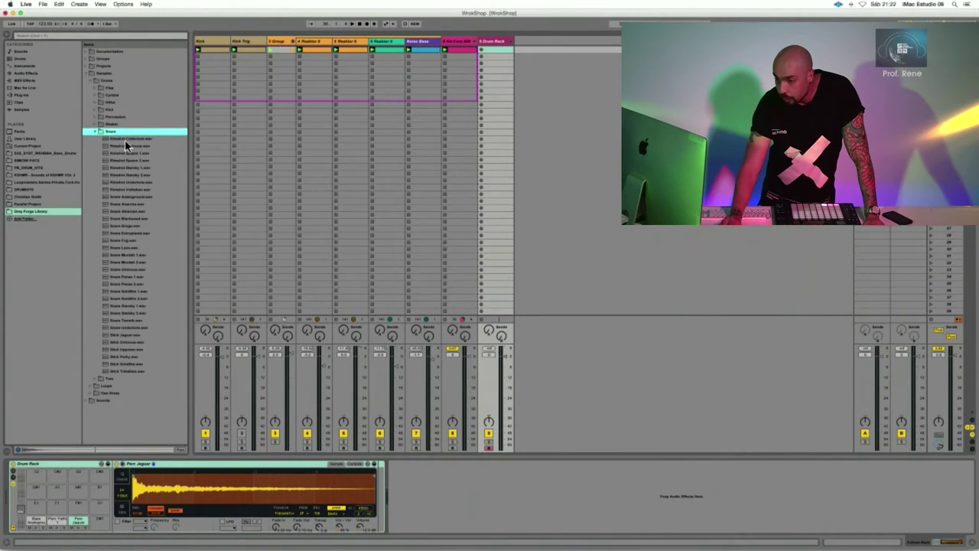
pyautogui.click(126, 143)
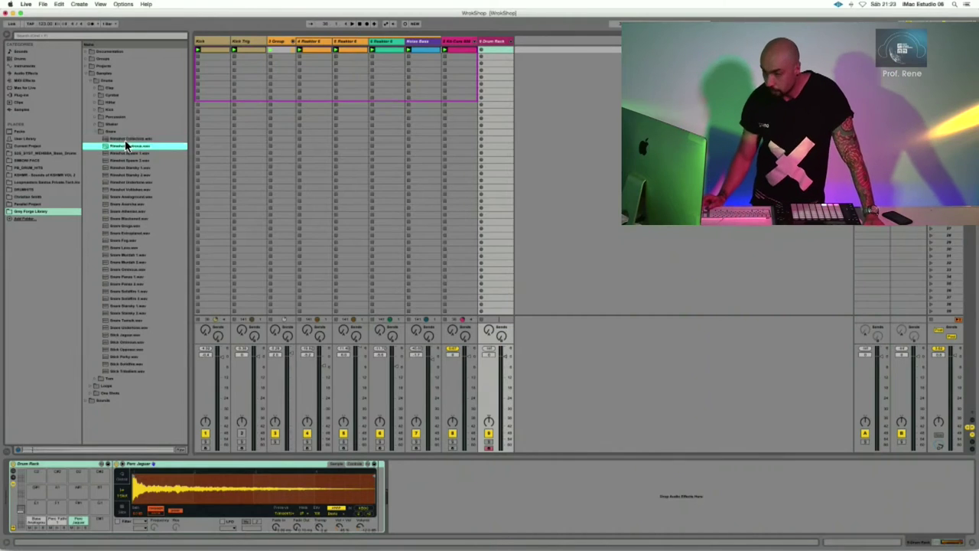
pyautogui.press('Down')
pyautogui.press('Down')
pyautogui.press('Down')
pyautogui.press('Down')
pyautogui.press('Down')
pyautogui.press('Down')
pyautogui.press('Down')
pyautogui.press('Down')
pyautogui.press('Down')
pyautogui.press('Down')
pyautogui.press('Down')
pyautogui.press('Down')
pyautogui.press('Down')
pyautogui.press('Down')
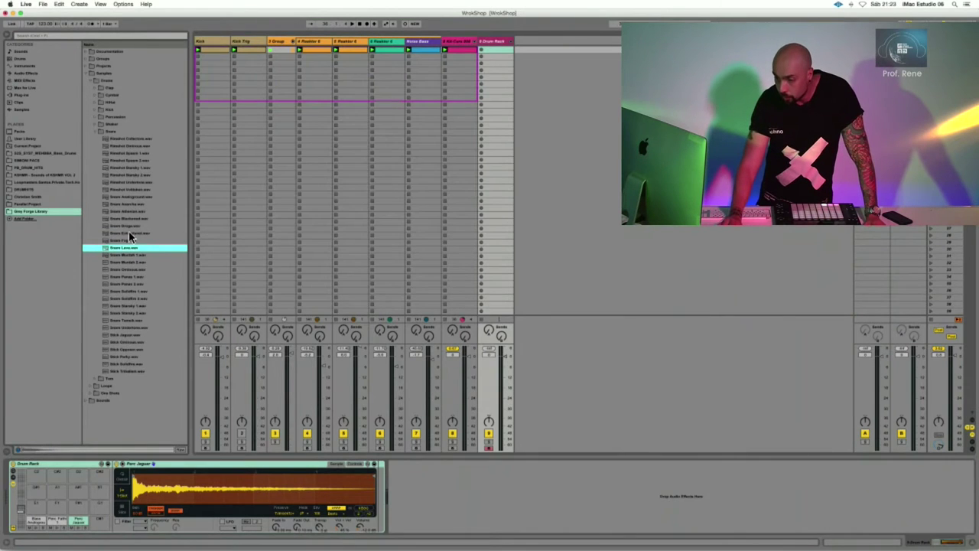
pyautogui.moveTo(102, 529); pyautogui.dragTo(100, 527)
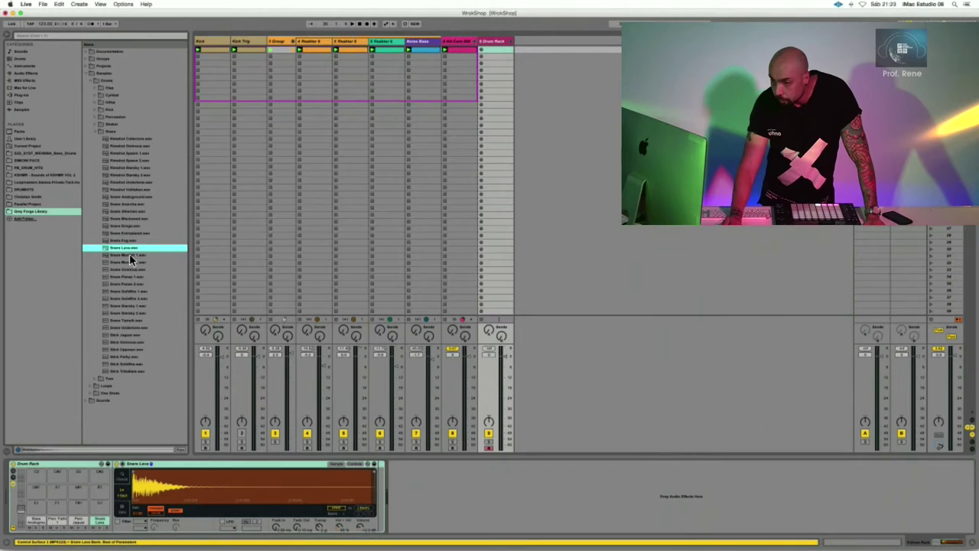
# - Audition the first samples in the Tom folder and load Tom Collectors onto the Drum Rack's E1 pad
pyautogui.click(95, 132)
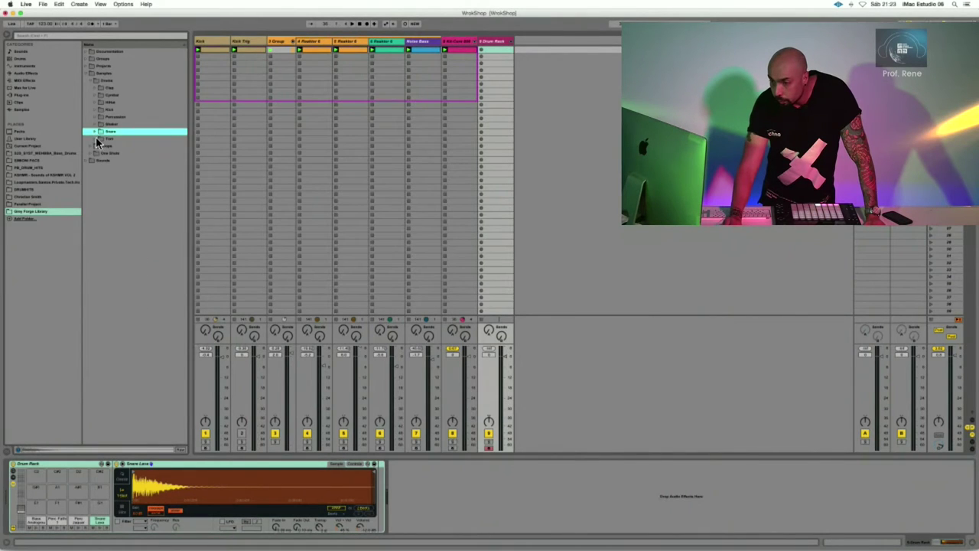
pyautogui.click(96, 139)
pyautogui.click(117, 147)
pyautogui.press('Down')
pyautogui.press('Down')
pyautogui.press('Down')
pyautogui.press('Down')
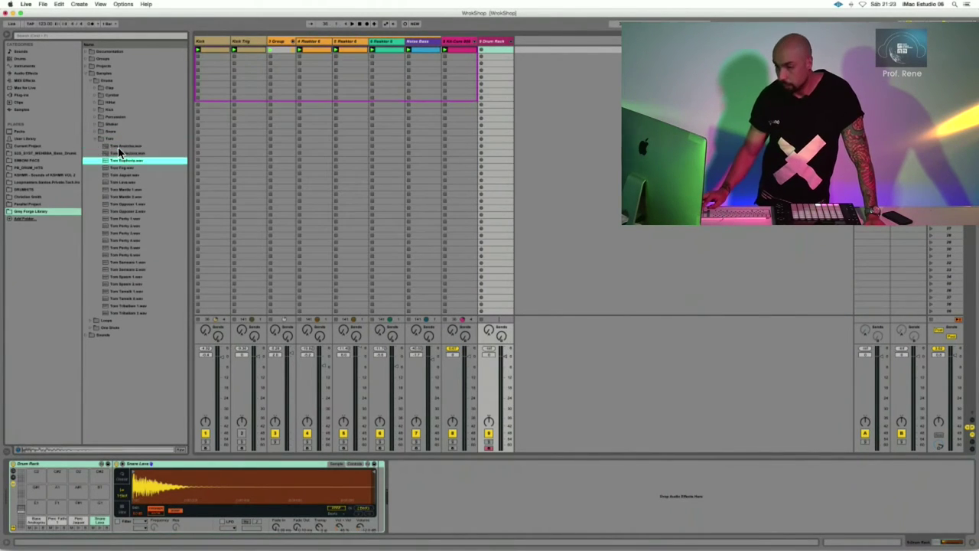
pyautogui.press('Up')
pyautogui.press('Up')
pyautogui.press('Up')
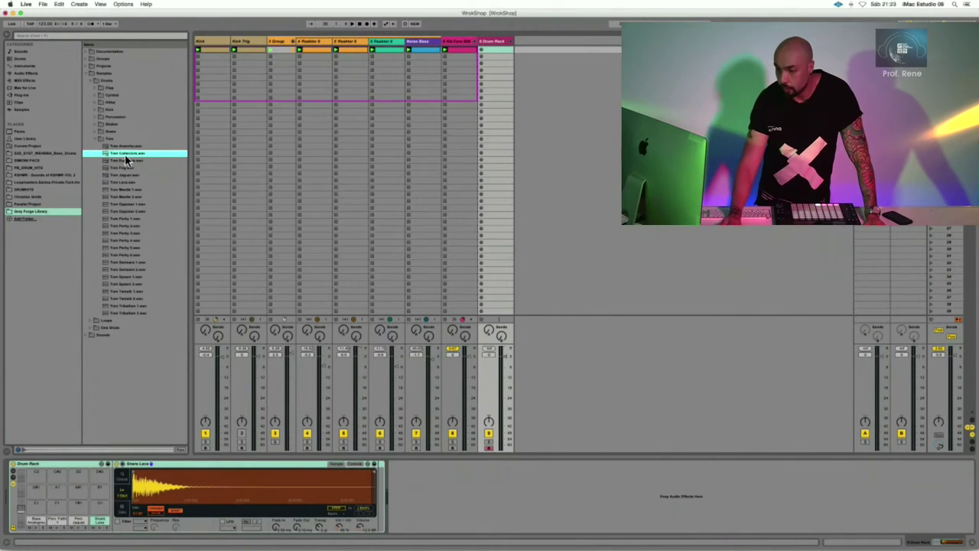
pyautogui.click(42, 510)
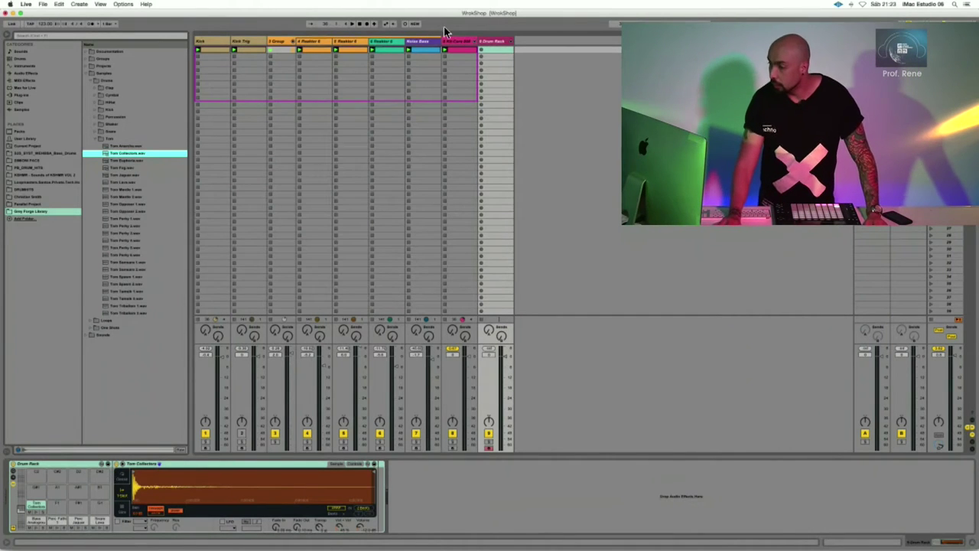
# - Shift the controller's clip grid focus to cover the Drum Rack track
pyautogui.click(489, 41)
pyautogui.press('Right')
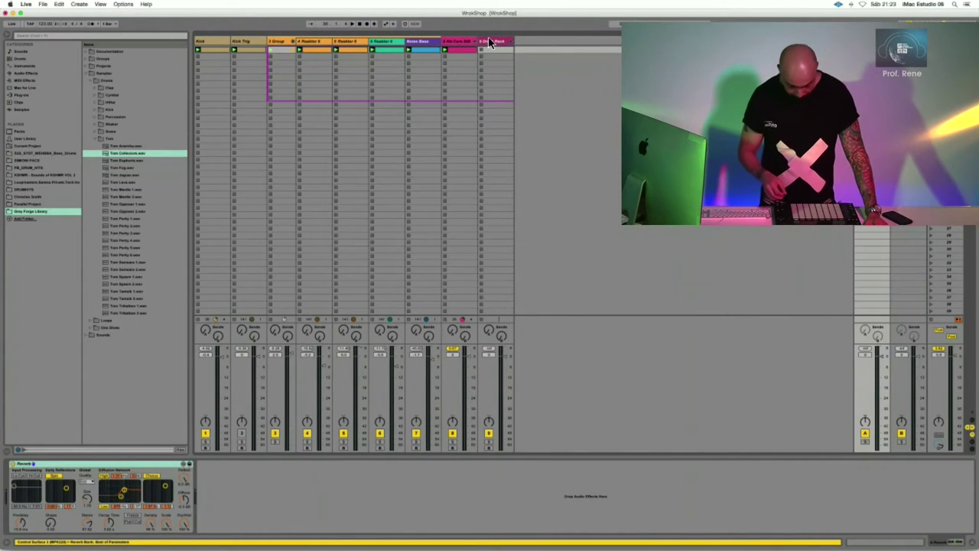
pyautogui.press('Left')
pyautogui.press('Right')
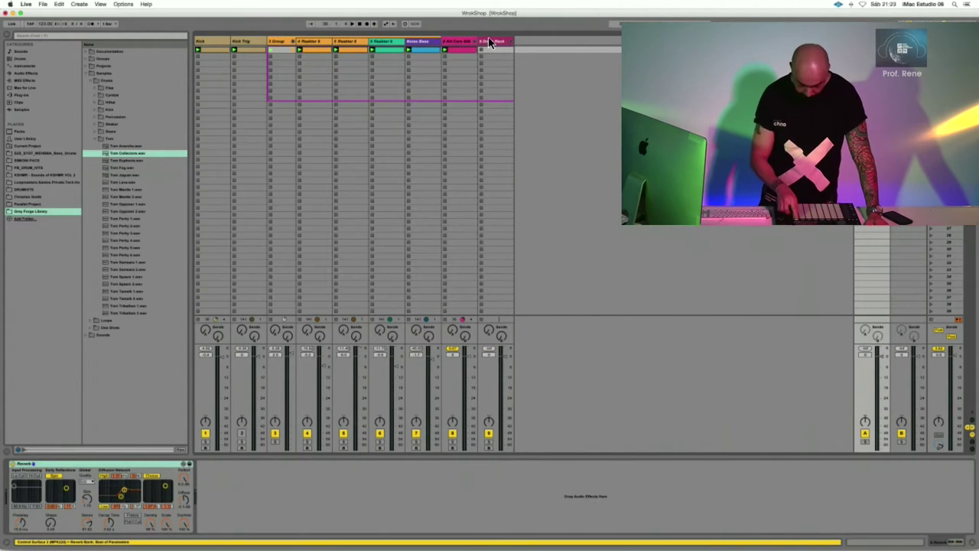